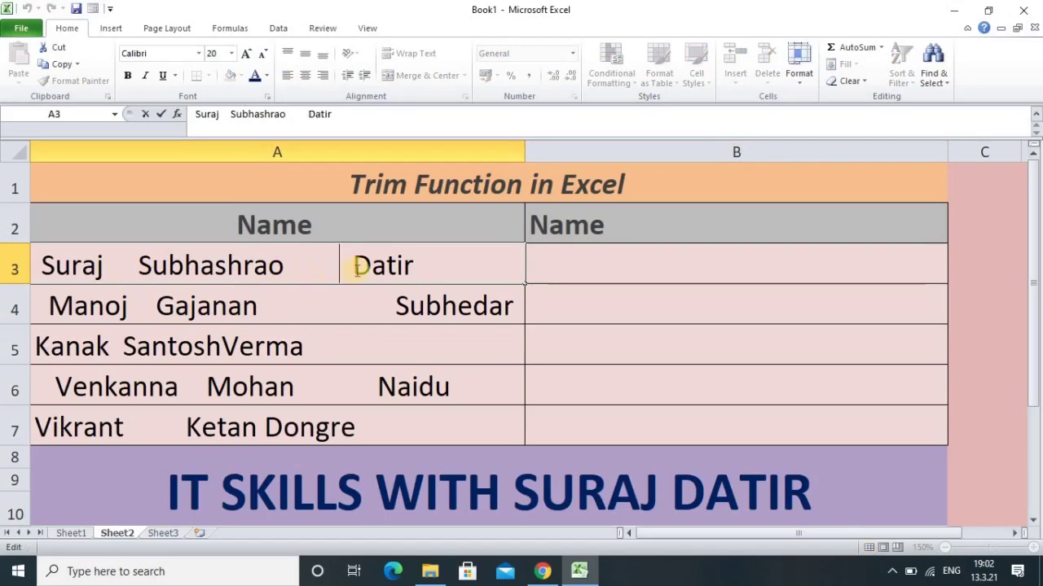
- Examine the irregular spacing between the words of the full name in cell A3
click(124, 267)
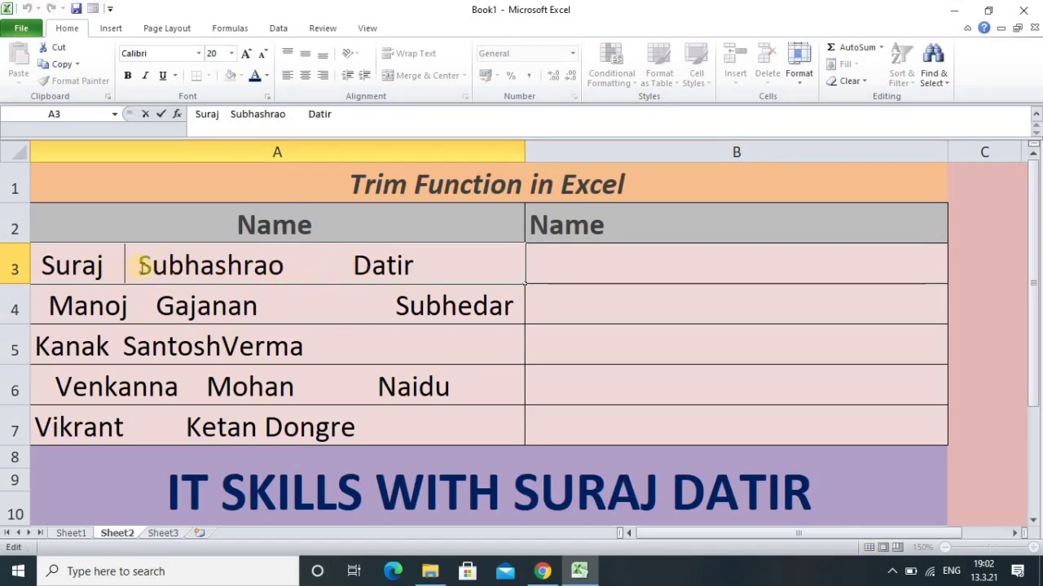
click(338, 272)
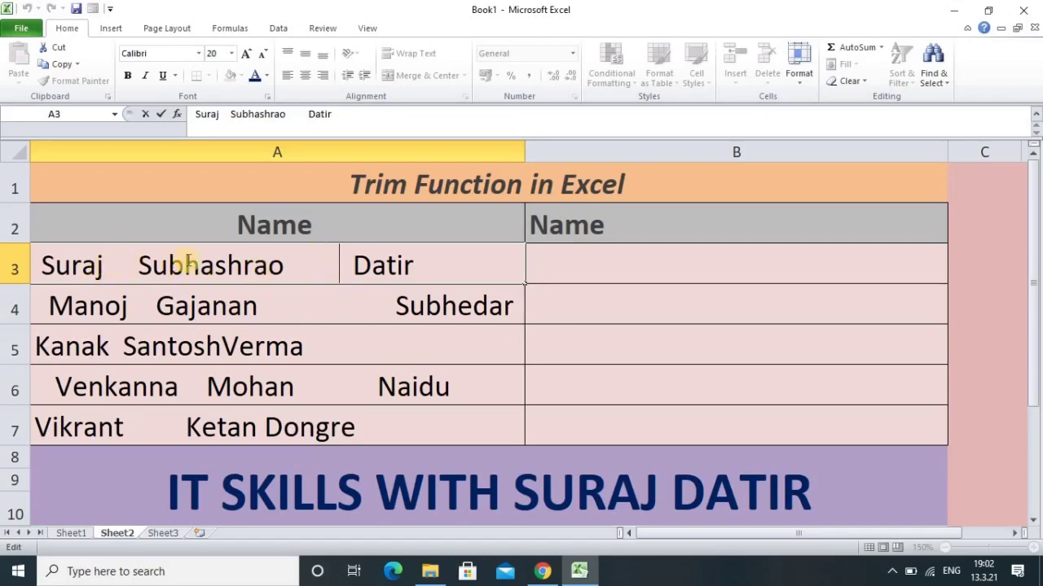
click(362, 303)
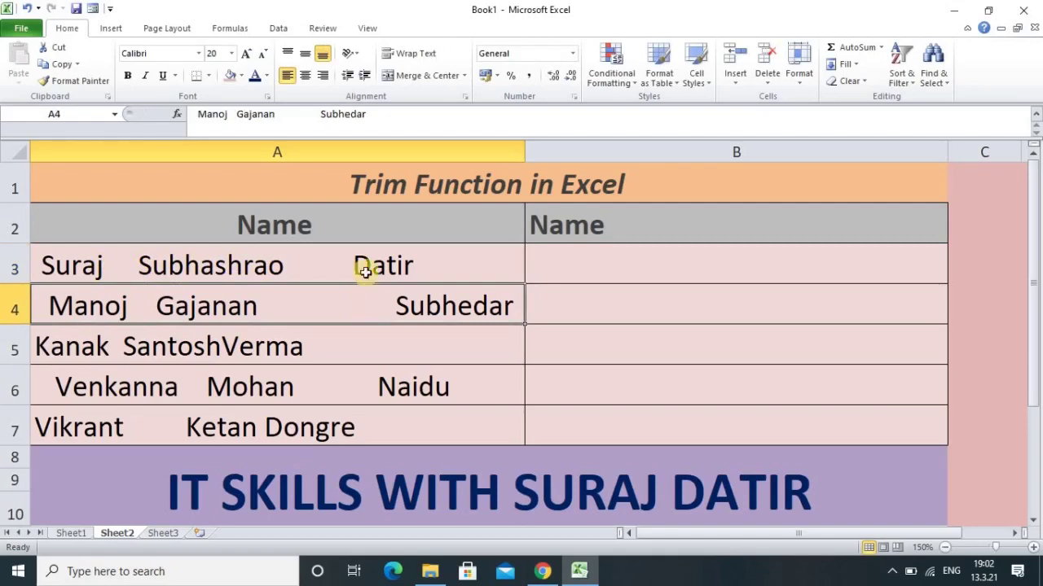
click(361, 268)
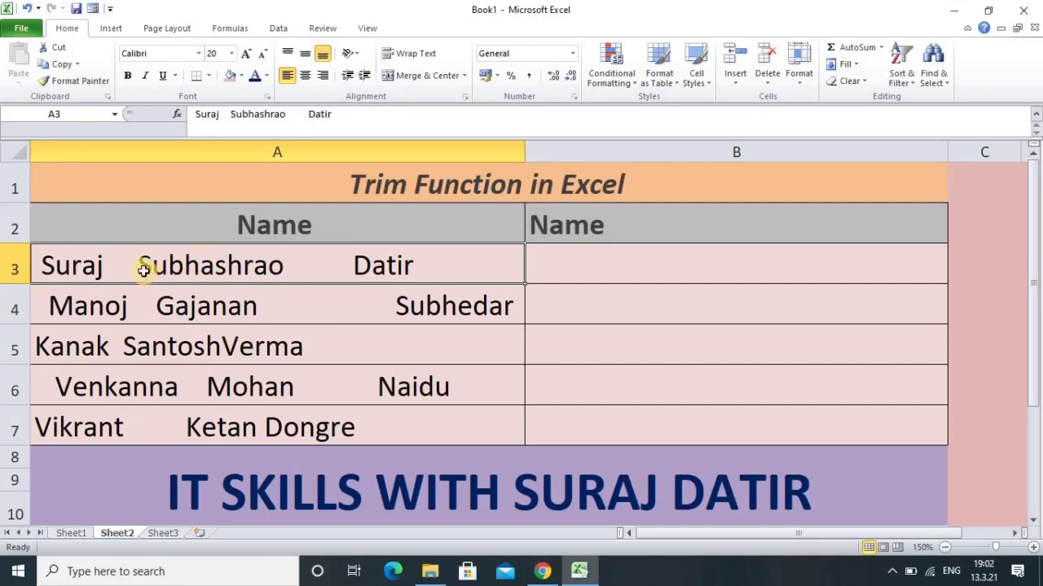
double_click(303, 267)
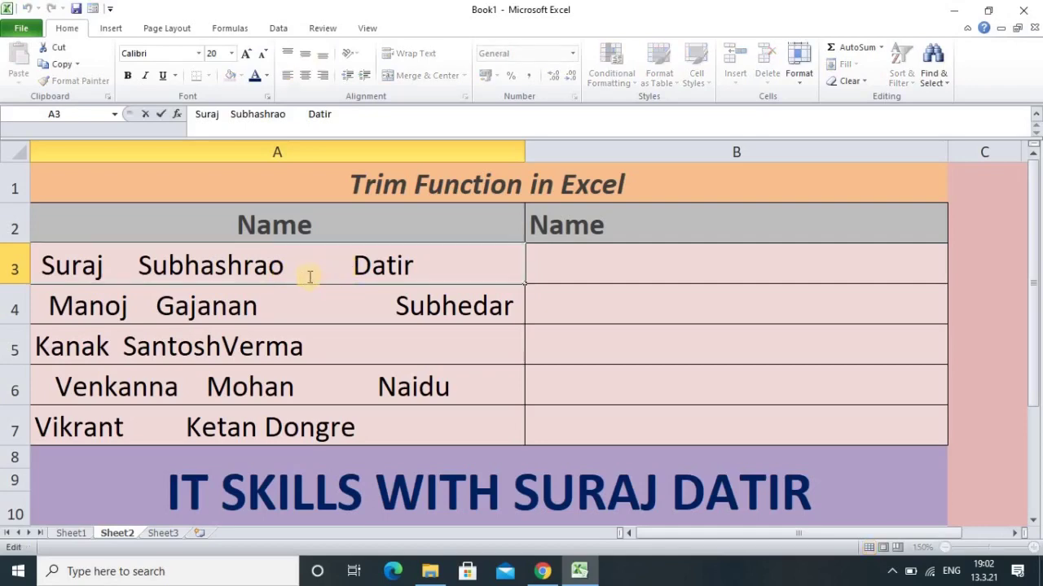
key(BackSpace)
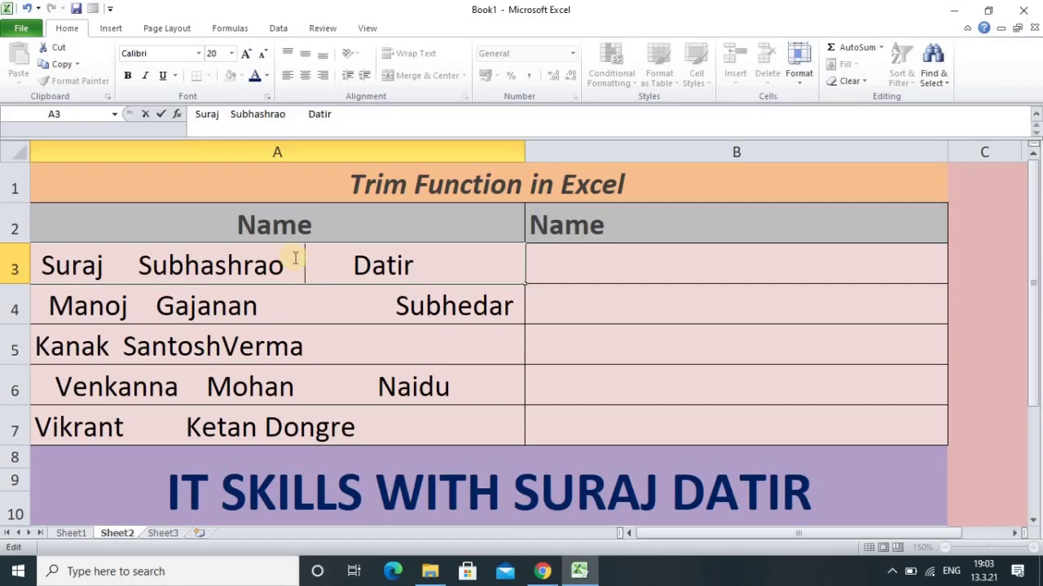
click(338, 316)
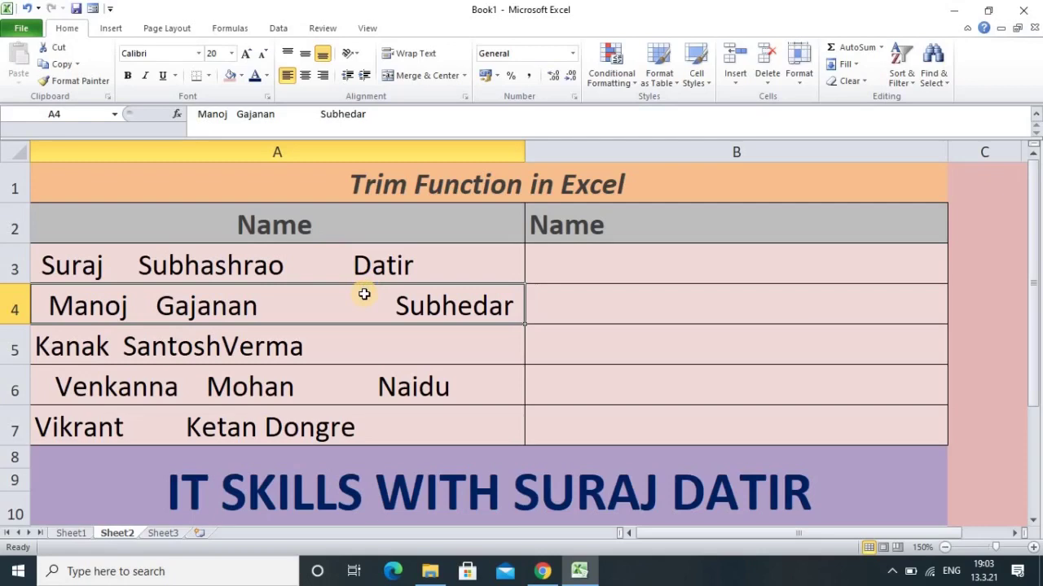
- Enter the formula =TRIM(A3) in cell B3 to strip the extra spaces from the first name entry
click(571, 269)
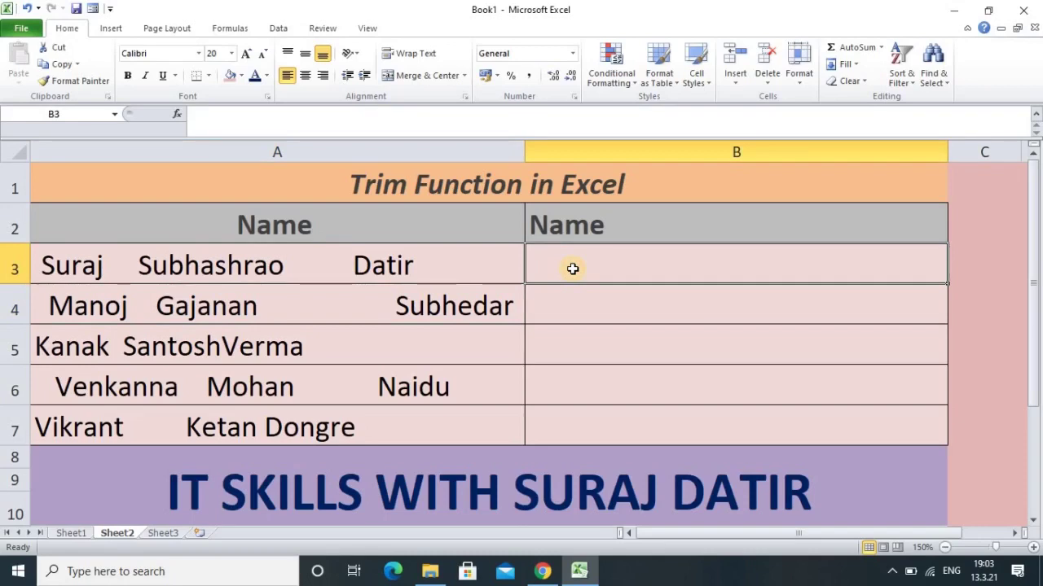
text(=)
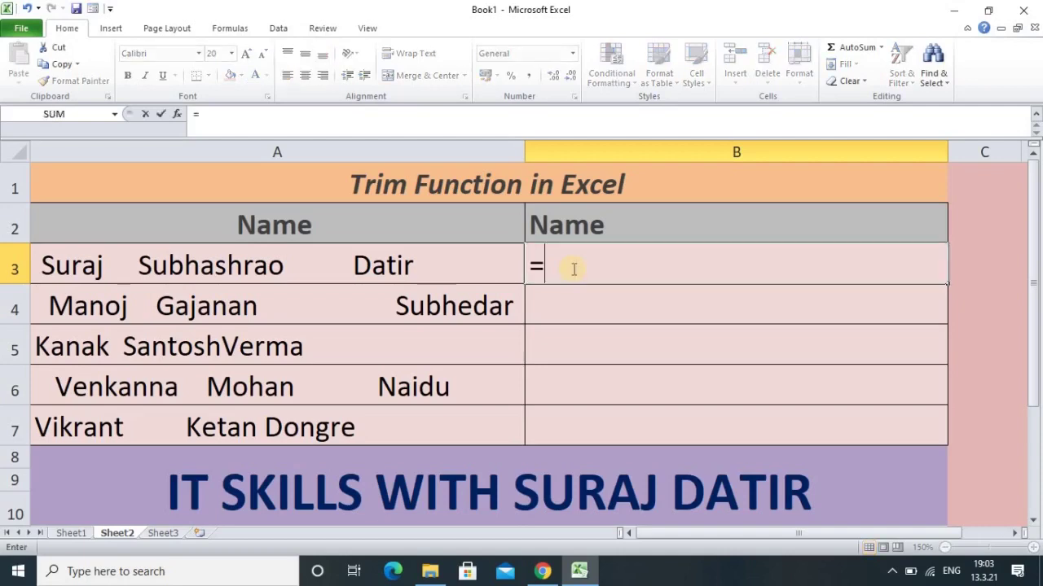
text(tr)
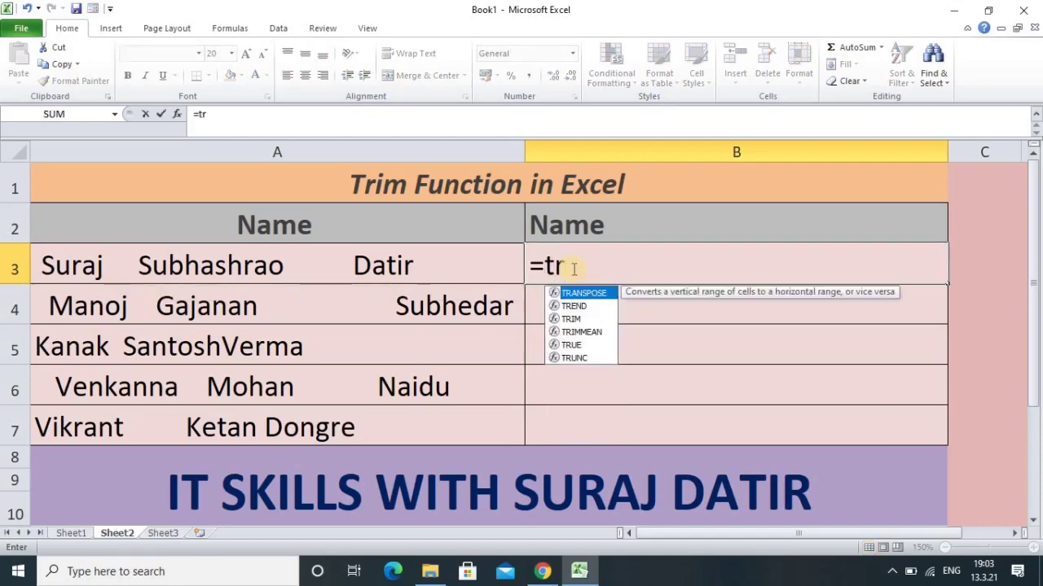
text(im)
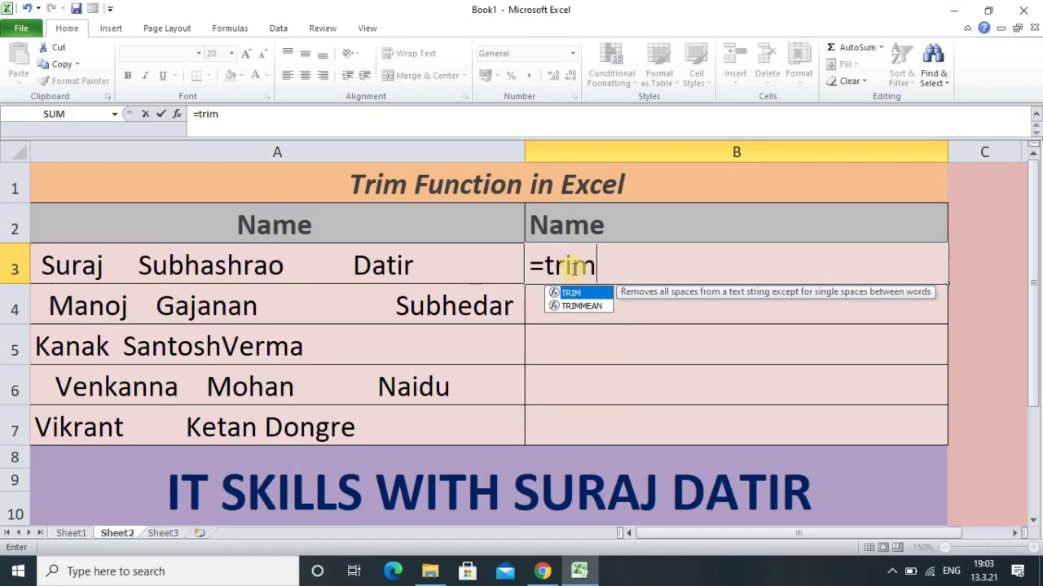
text(()
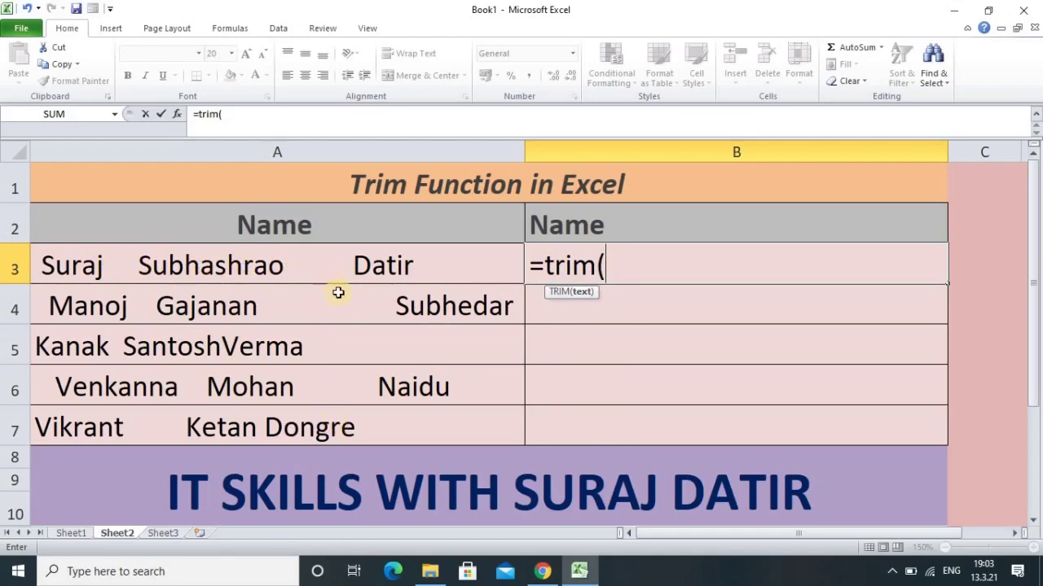
click(379, 263)
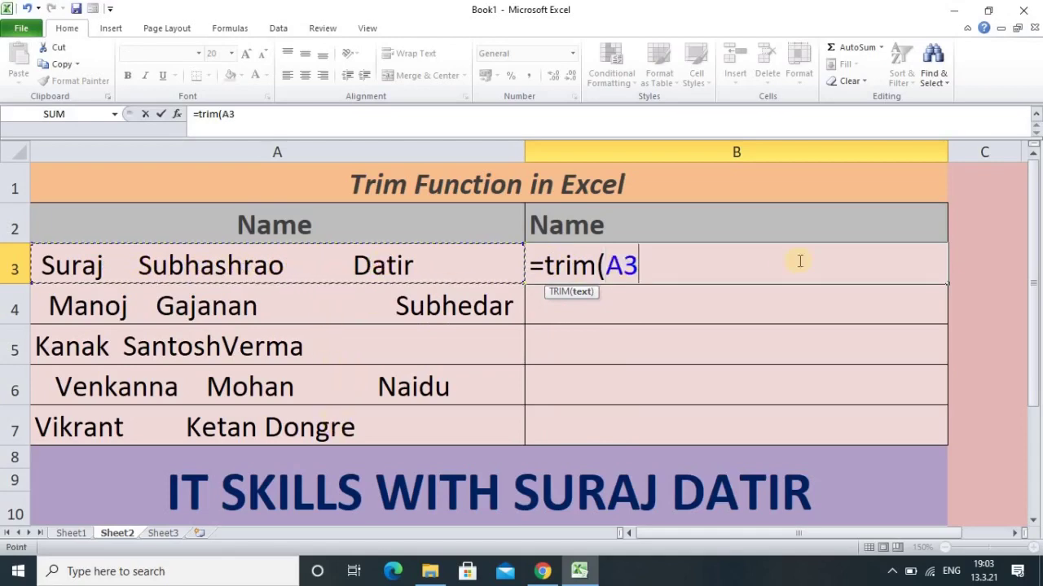
text())
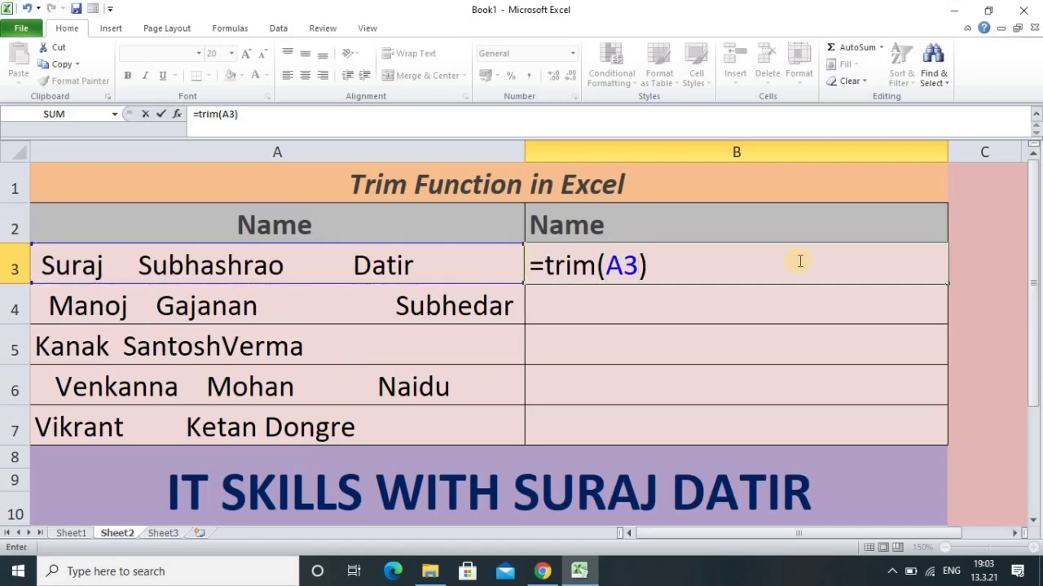
key(Return)
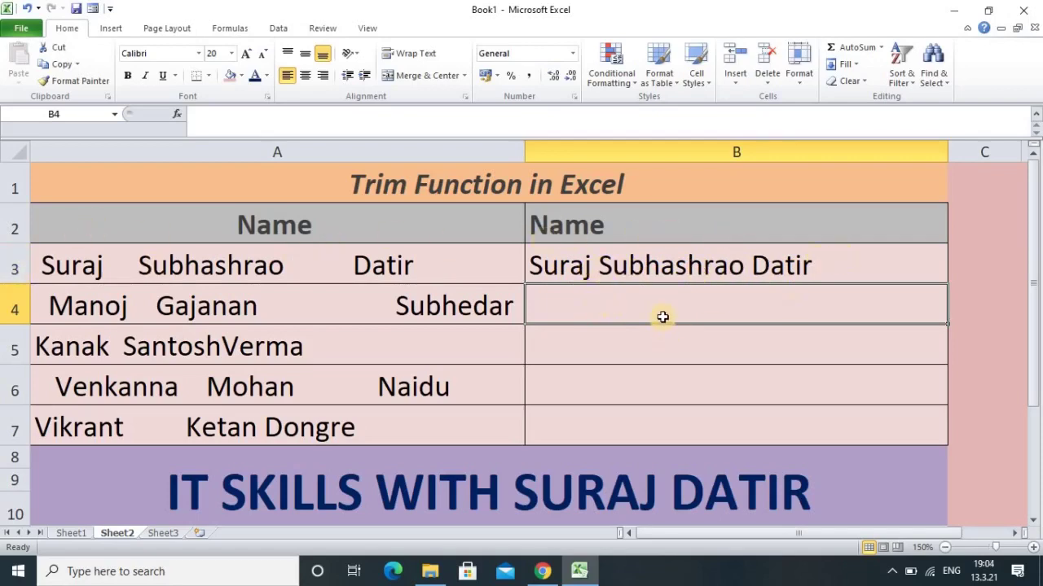
- Fill the TRIM formula from B3 down through B7 for the remaining names
click(655, 268)
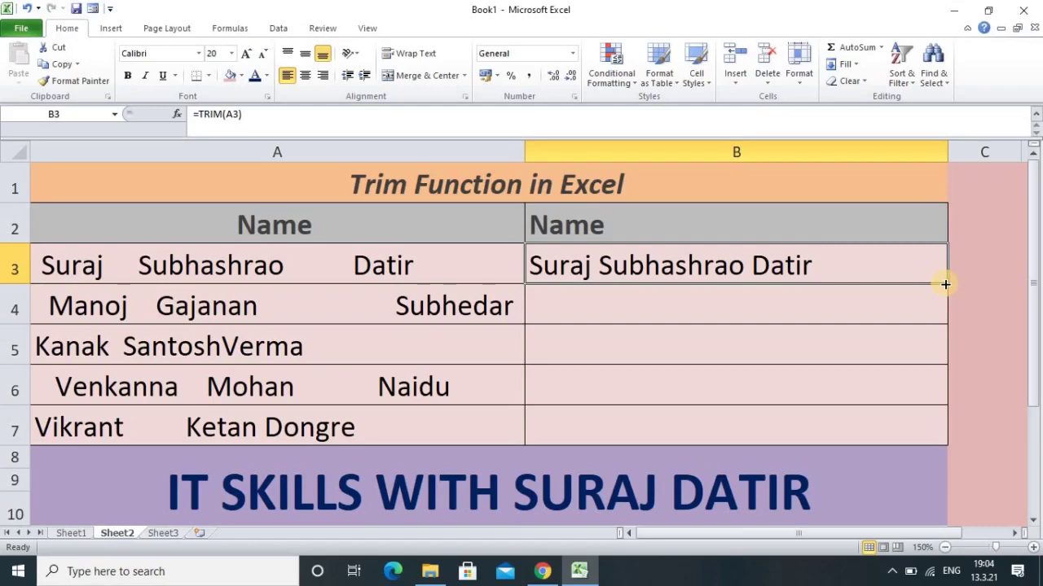
drag(944, 283, 945, 442)
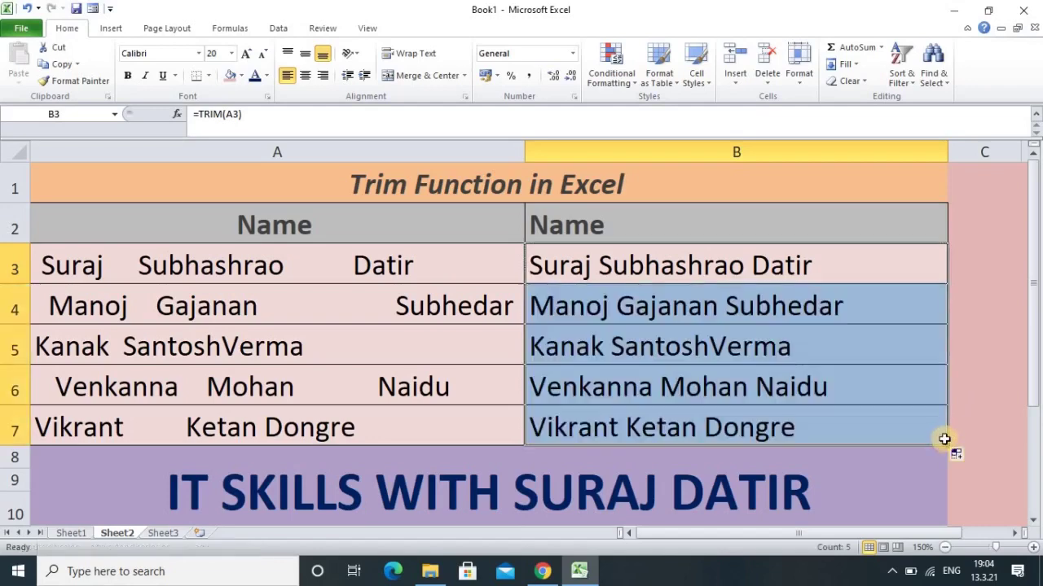
click(815, 270)
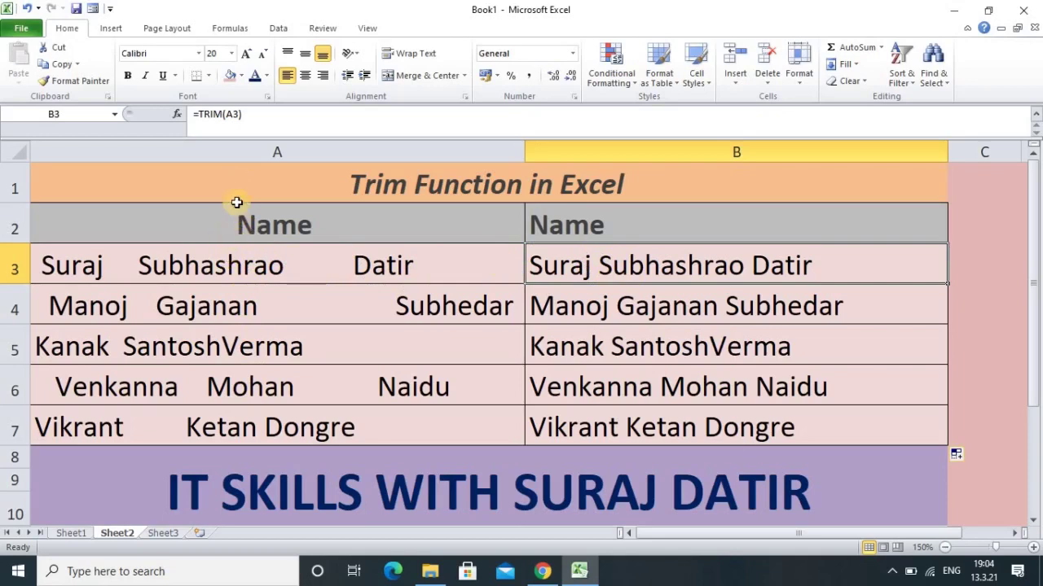
- Try deleting the original name column A while column B still holds formulas, and undo the deletion
click(256, 148)
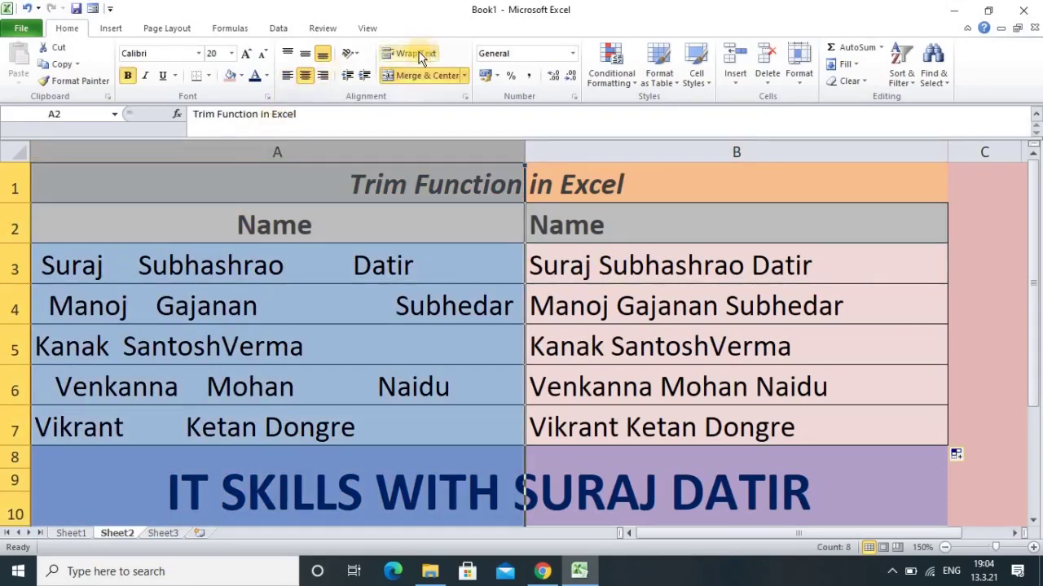
right_click(259, 154)
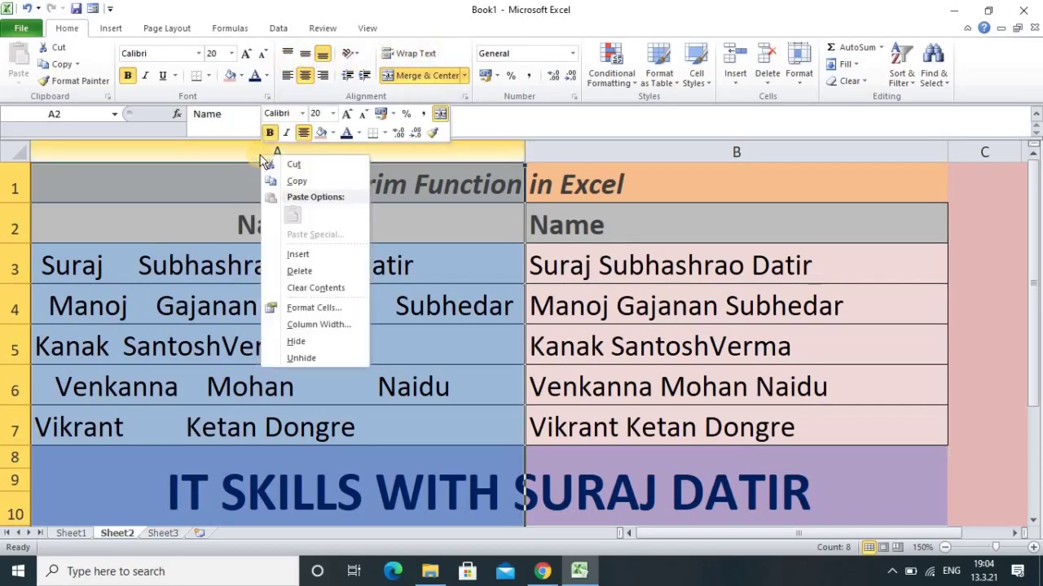
click(316, 270)
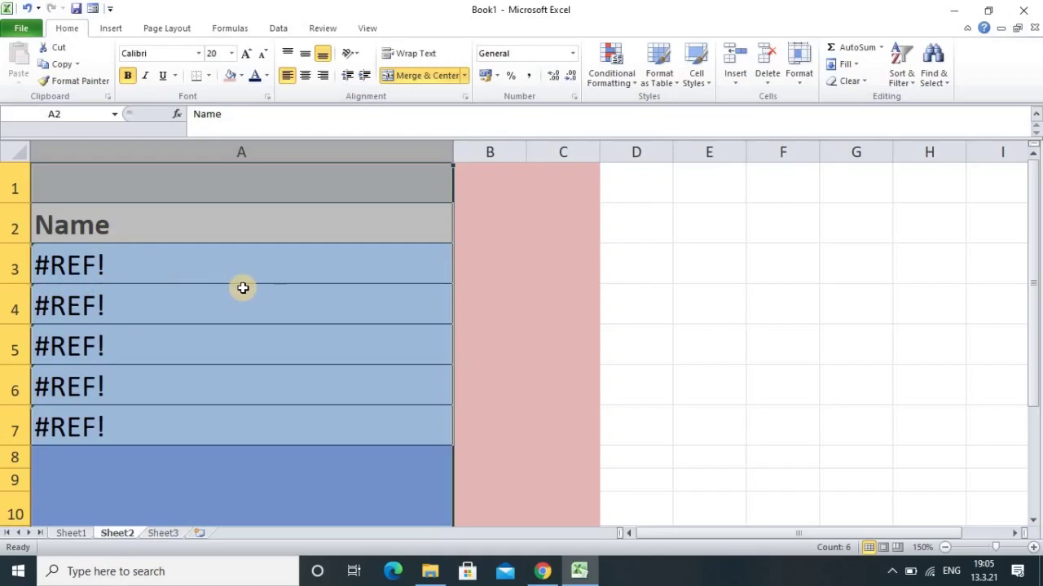
key(ctrl+z)
key(ctrl+z)
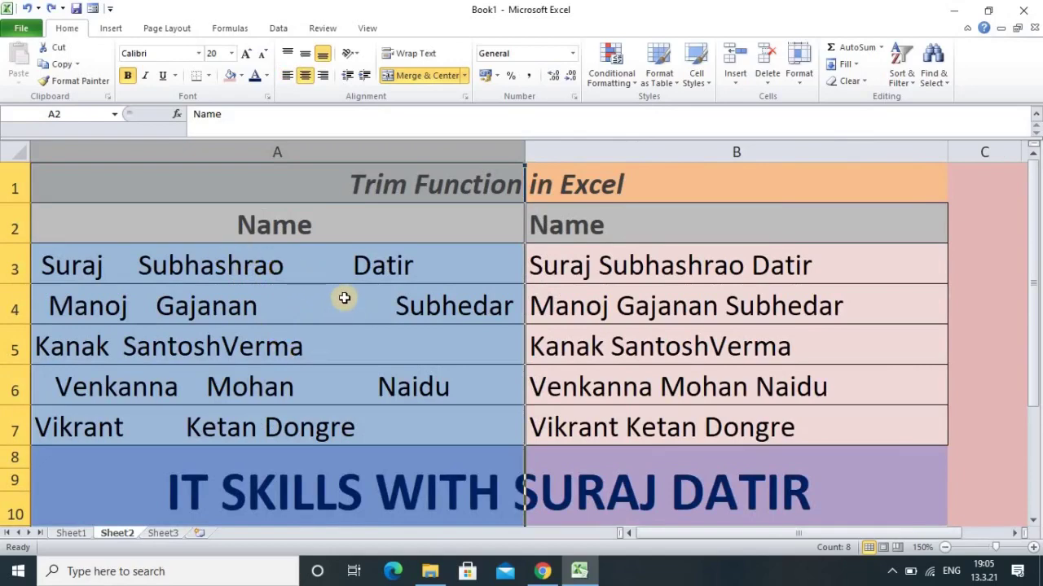
click(354, 266)
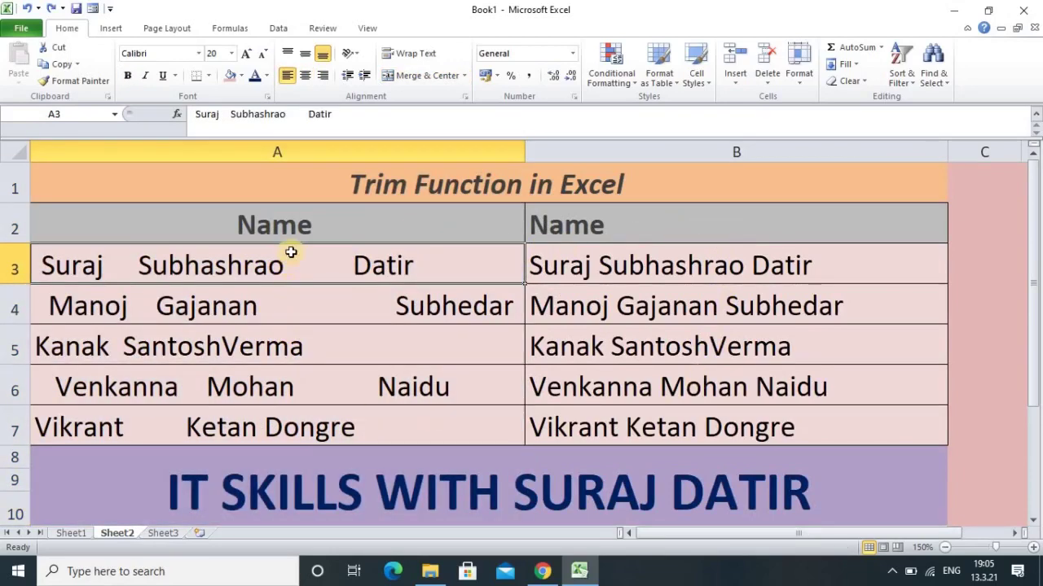
- Copy the trimmed names in B3:B7 and paste them over themselves with Paste Special as Values
drag(549, 253, 647, 408)
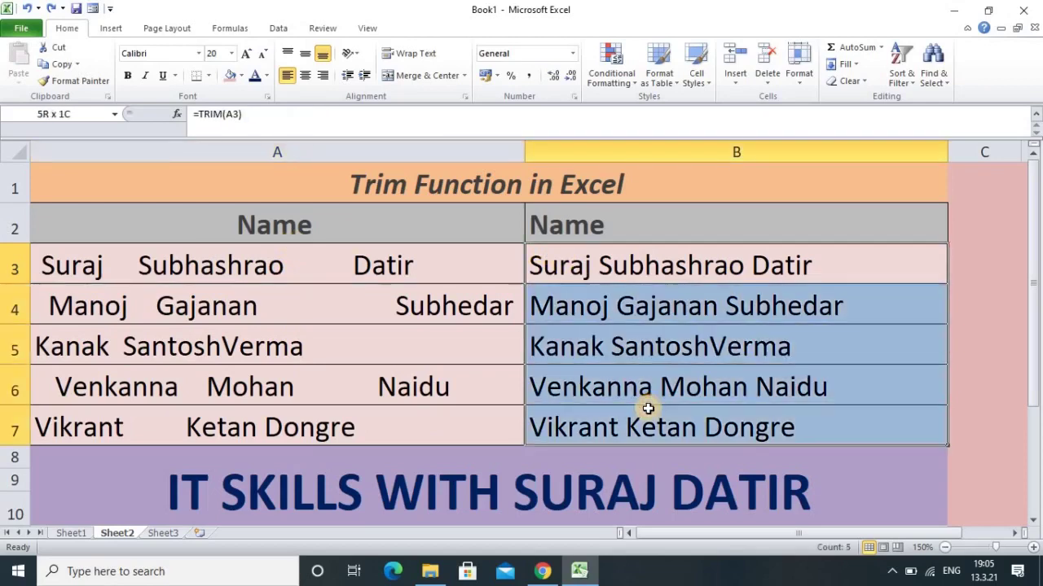
right_click(602, 267)
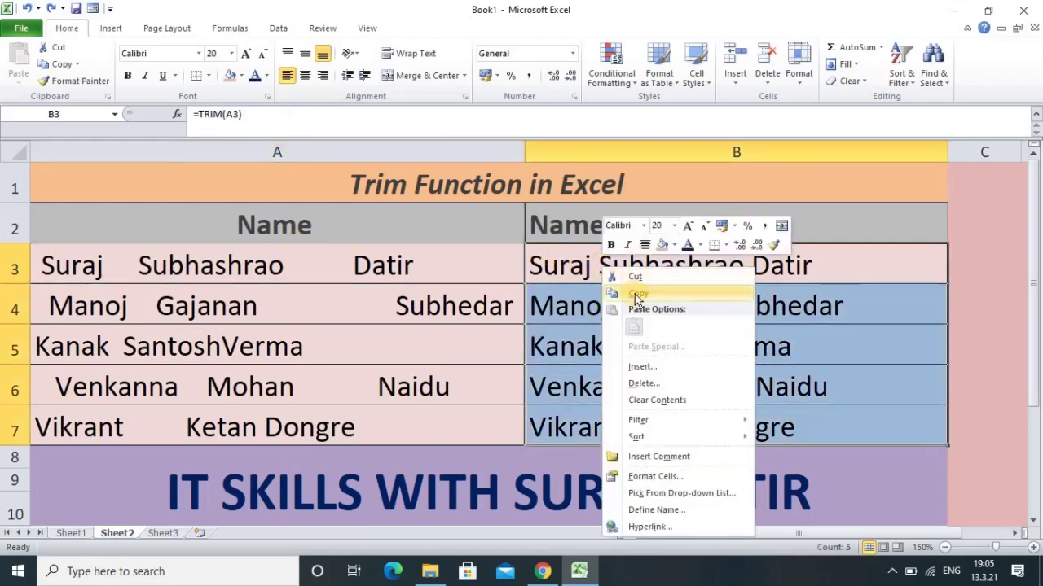
click(636, 296)
right_click(550, 261)
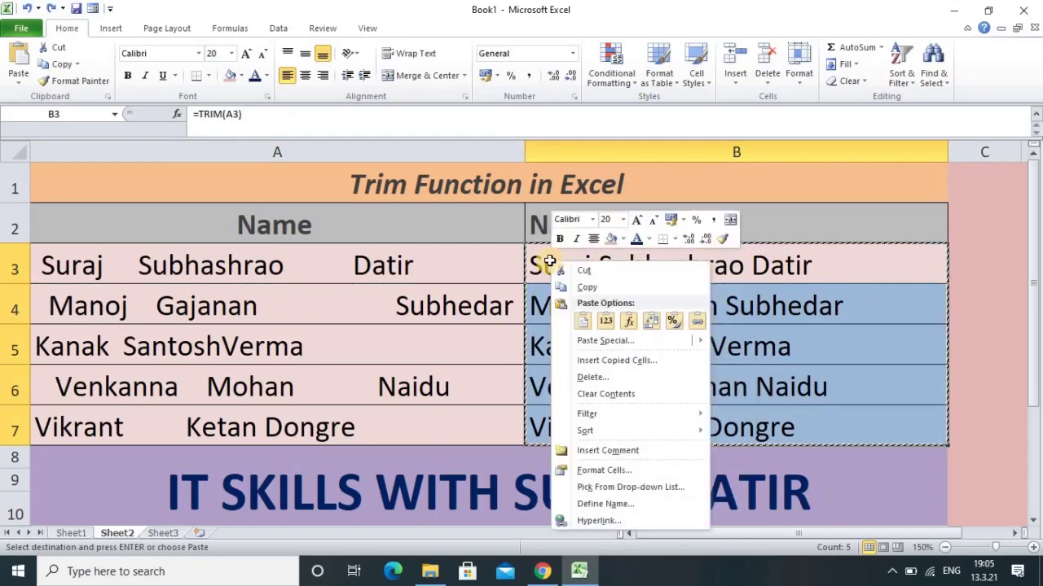
key(Escape)
right_click(549, 261)
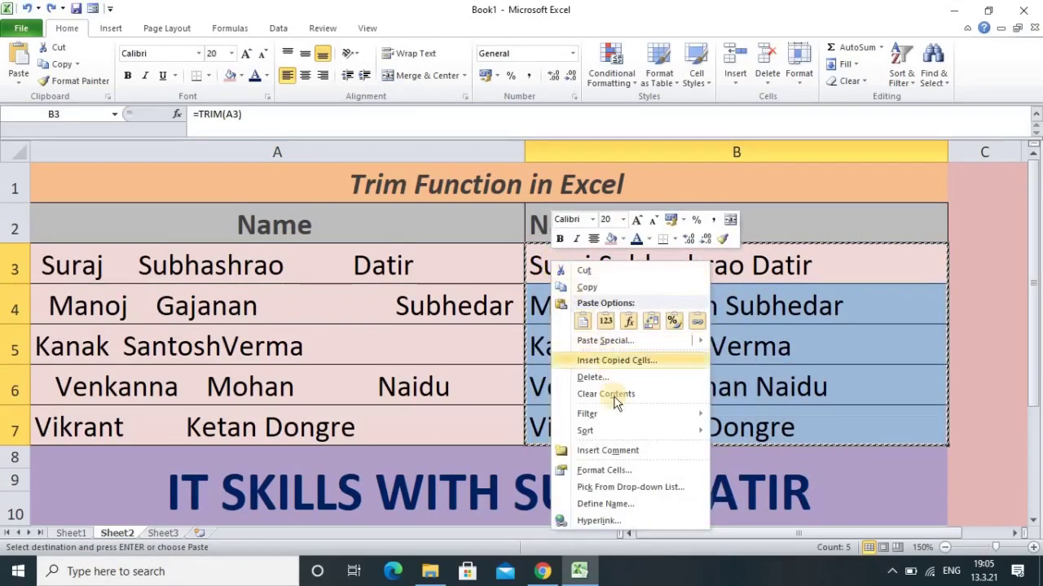
click(603, 340)
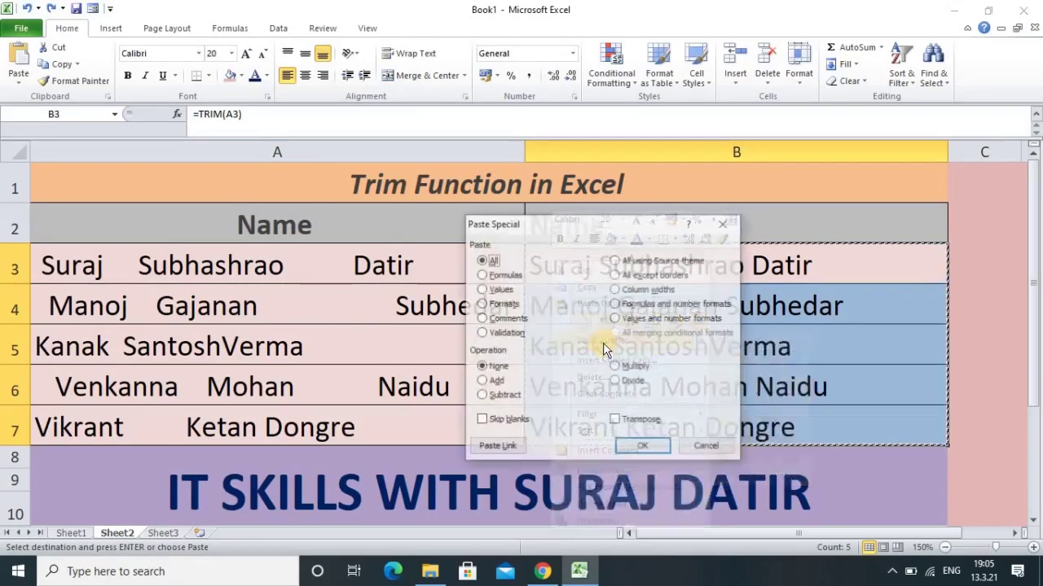
click(483, 289)
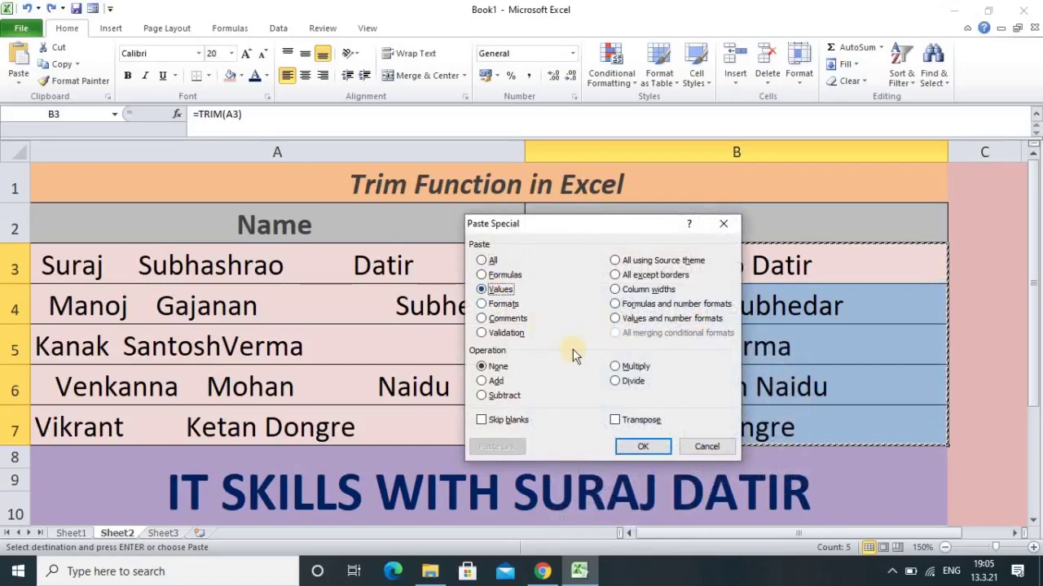
click(640, 447)
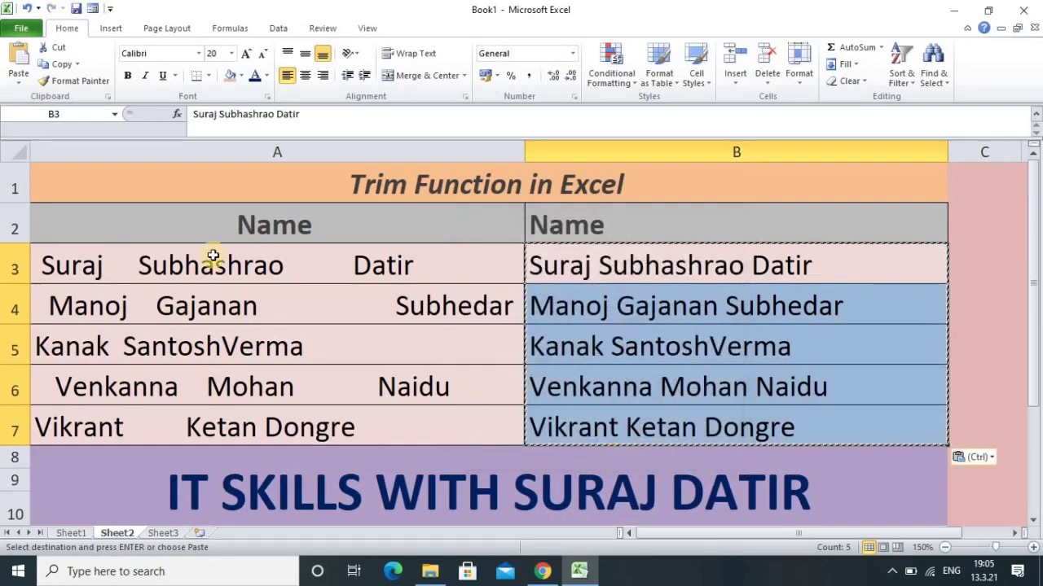
- Delete column A with the untrimmed names and select the Name header cell of the remaining column
click(247, 146)
right_click(247, 148)
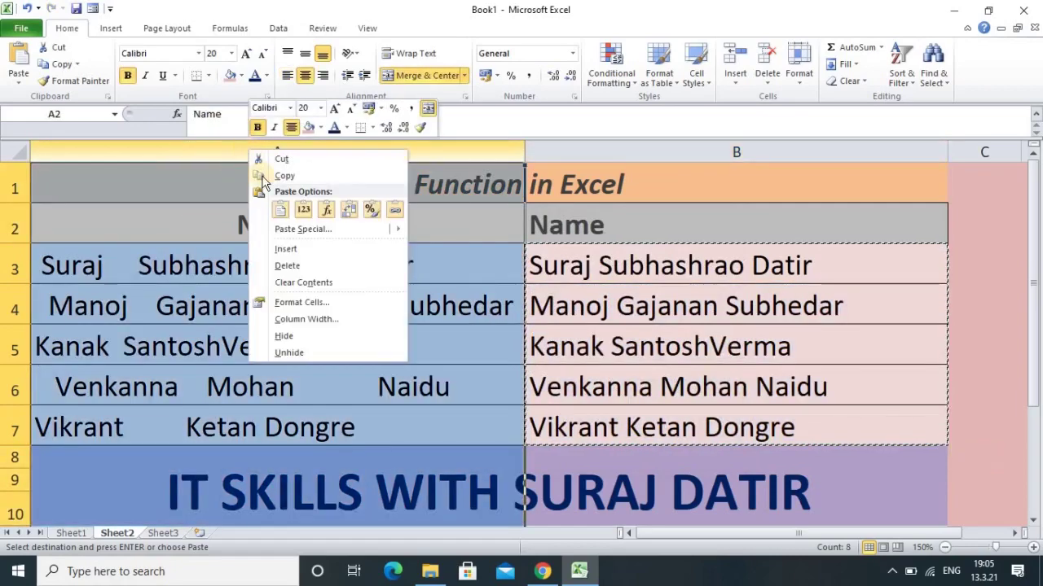
click(286, 265)
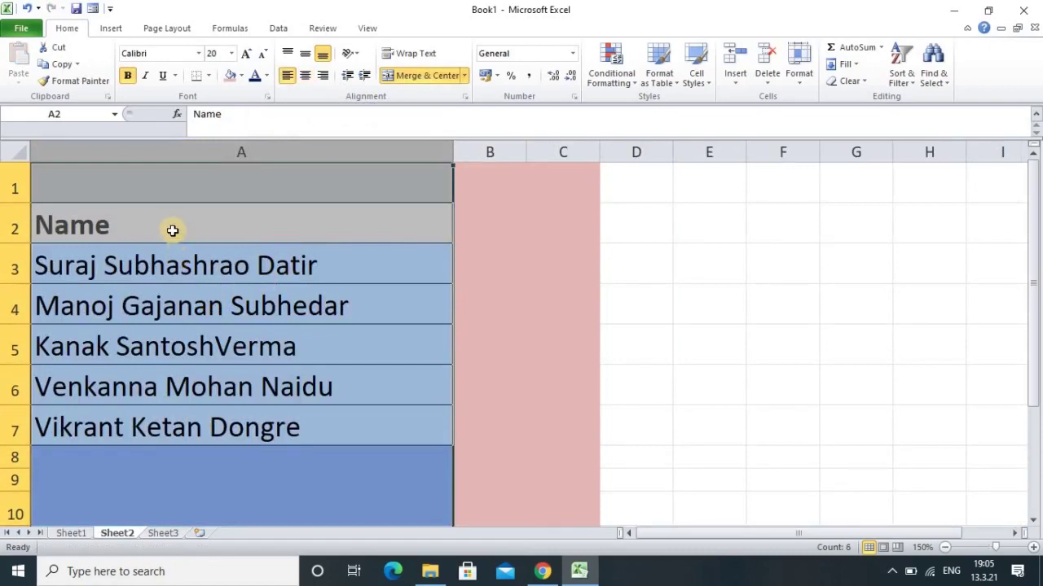
click(173, 229)
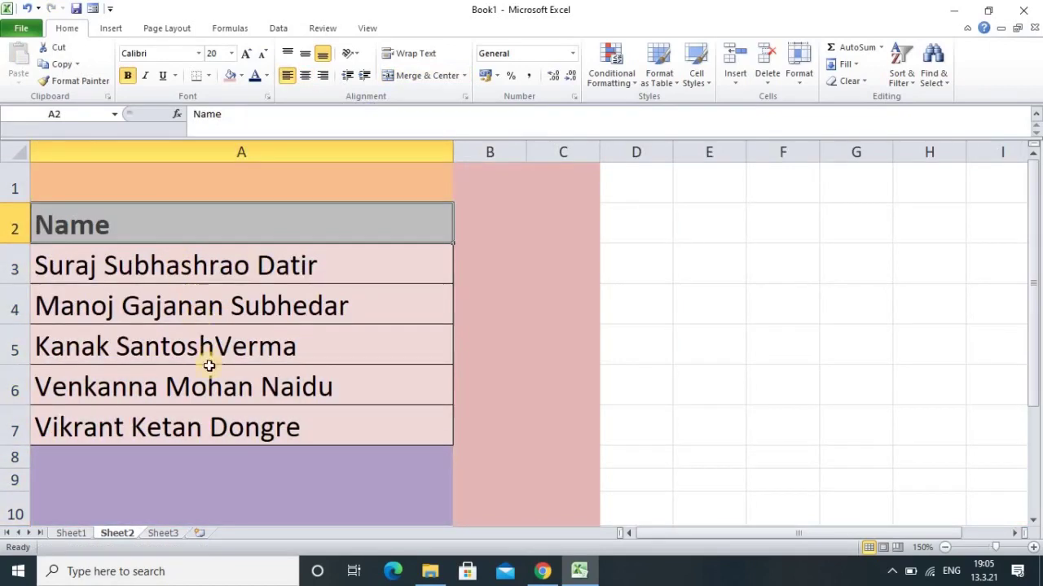